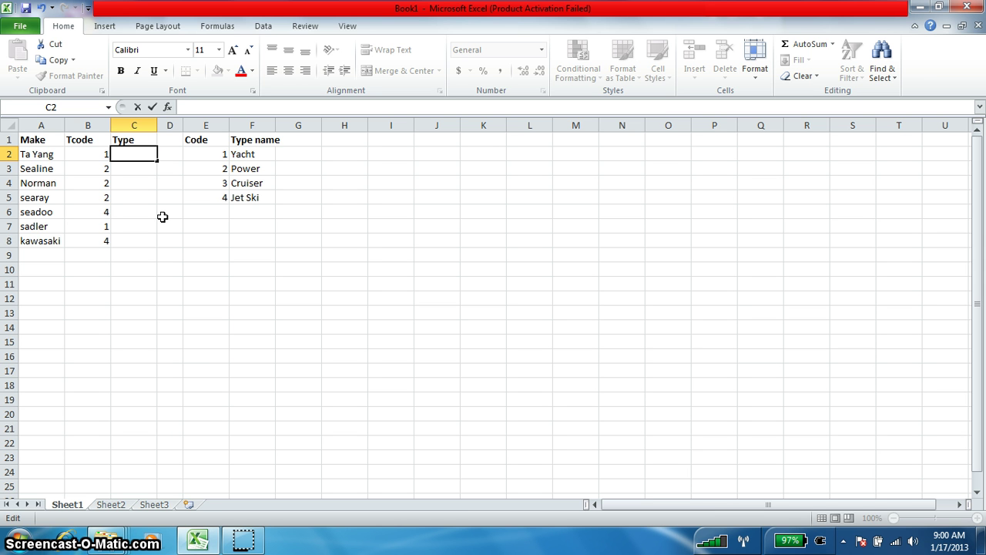
# Step: Start a VLOOKUP formula in cell C2 with B2 as the lookup value
pyautogui.click(127, 154)
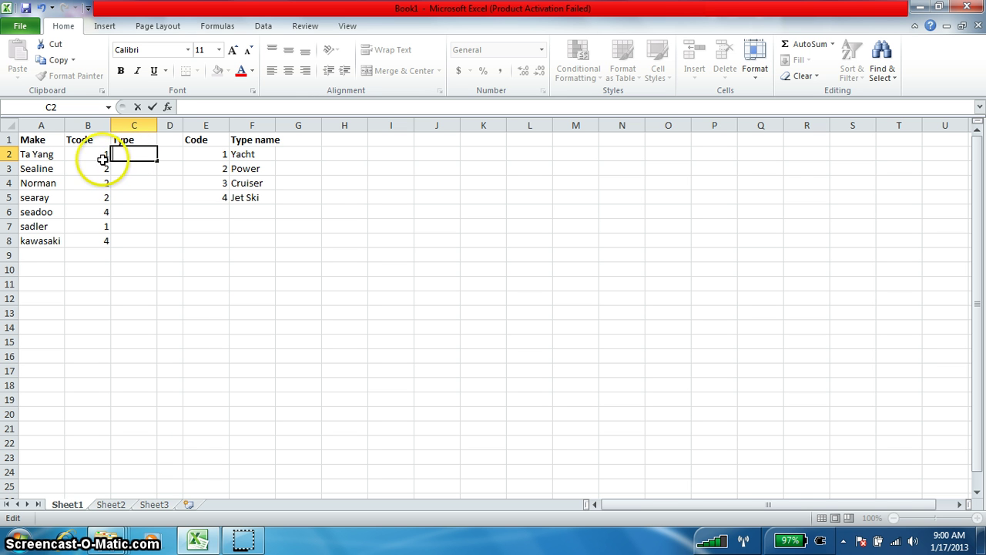
pyautogui.click(102, 155)
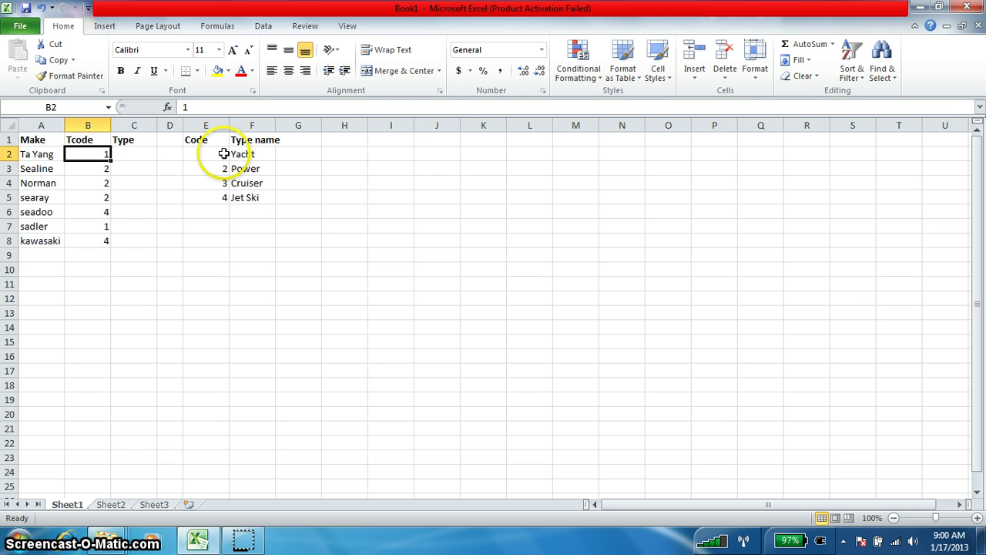
pyautogui.click(142, 156)
pyautogui.click(211, 107)
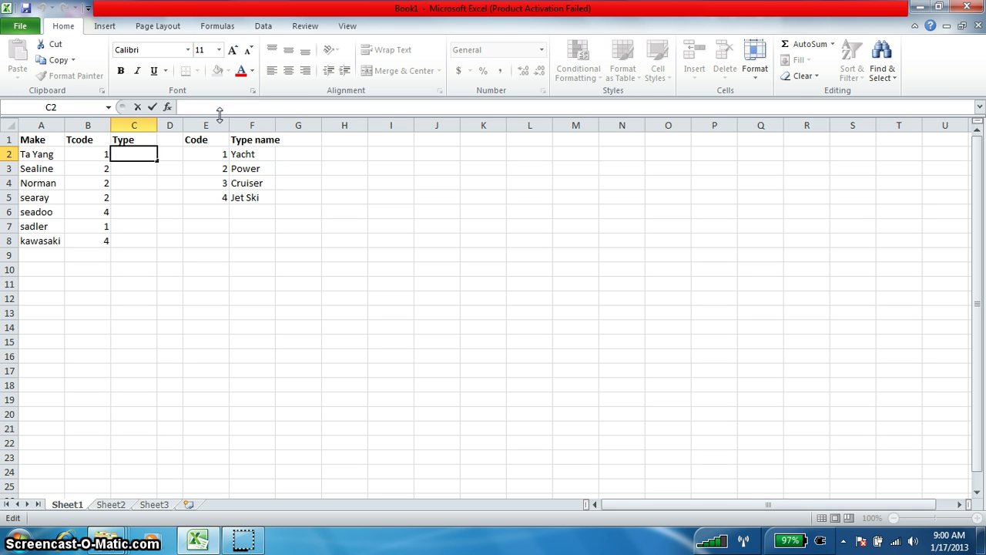
pyautogui.write('=')
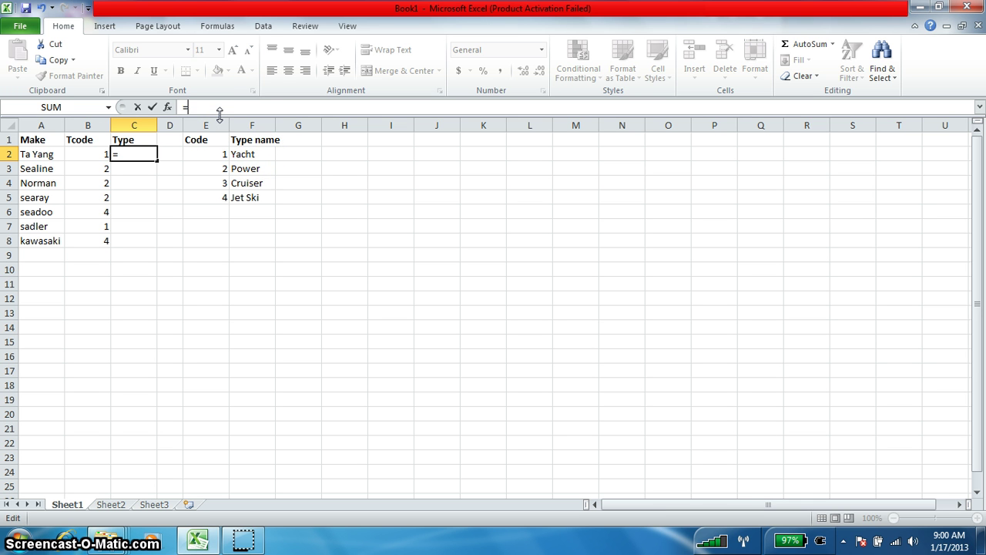
pyautogui.write('vloo')
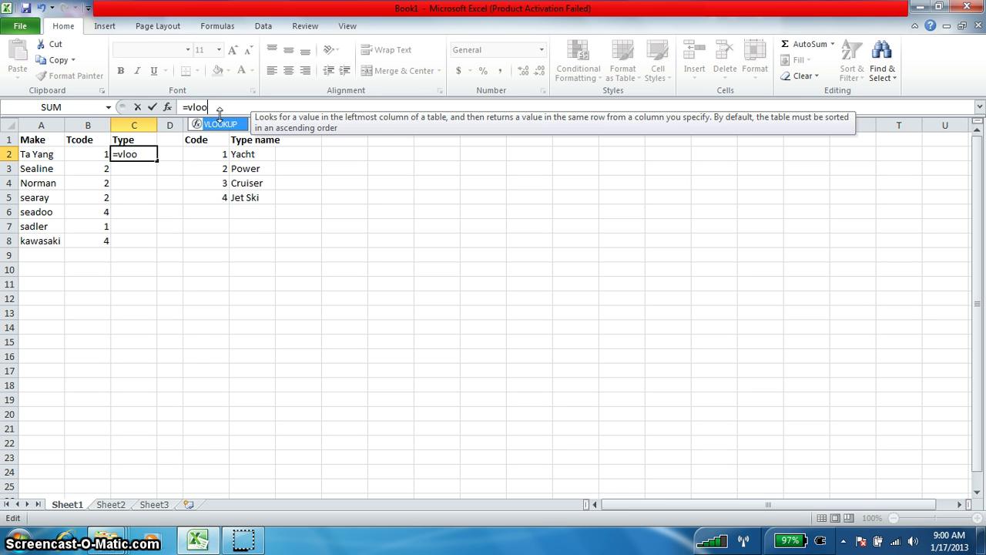
pyautogui.write('kup')
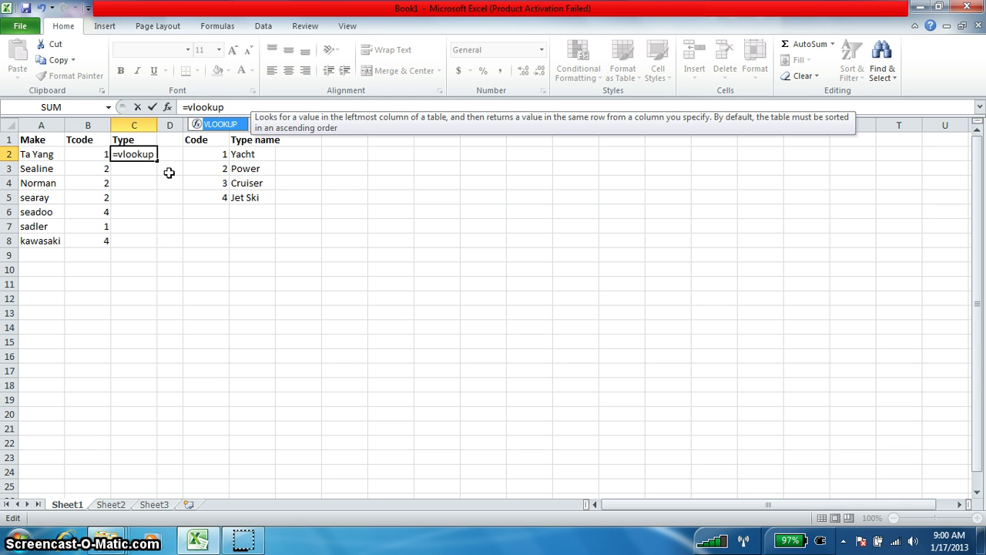
pyautogui.write('(')
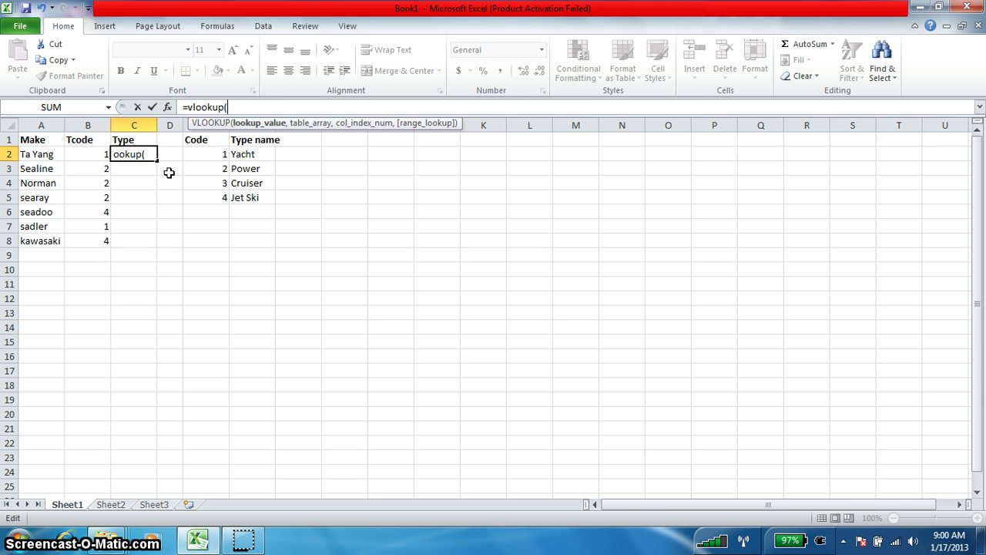
pyautogui.write('b2,')
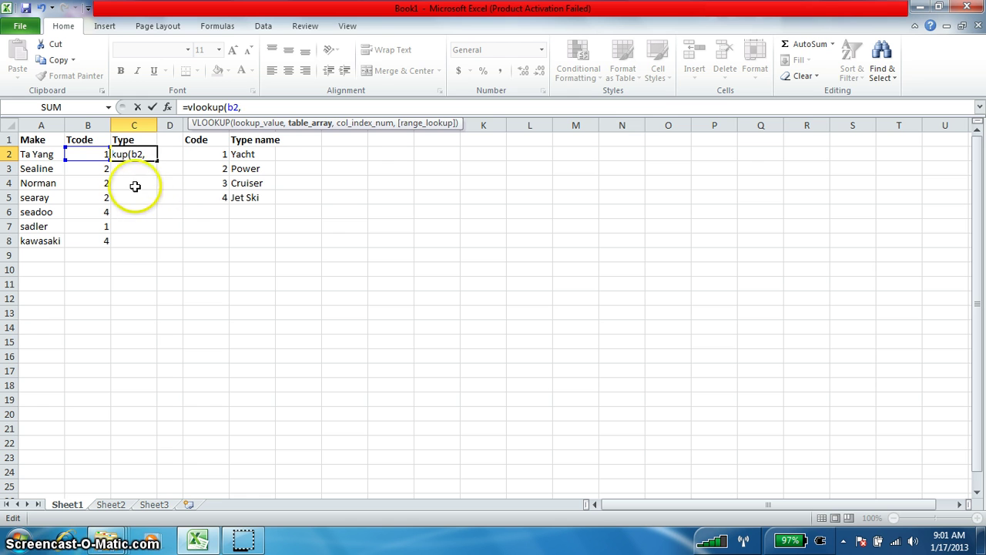
# Step: Enter the absolute range $E$2:$F$5 as the table array of the VLOOKUP formula in C2
pyautogui.write('$e')
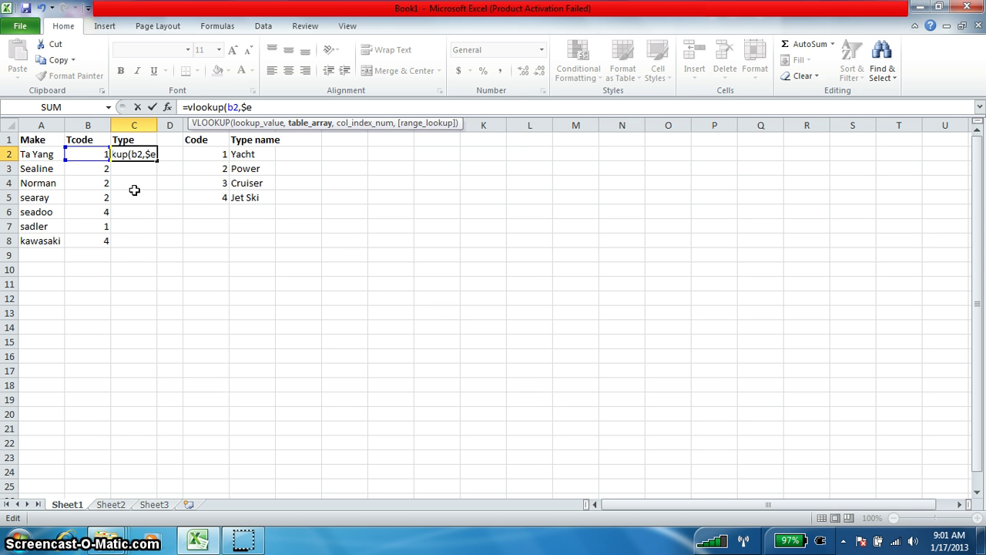
pyautogui.click(438, 315)
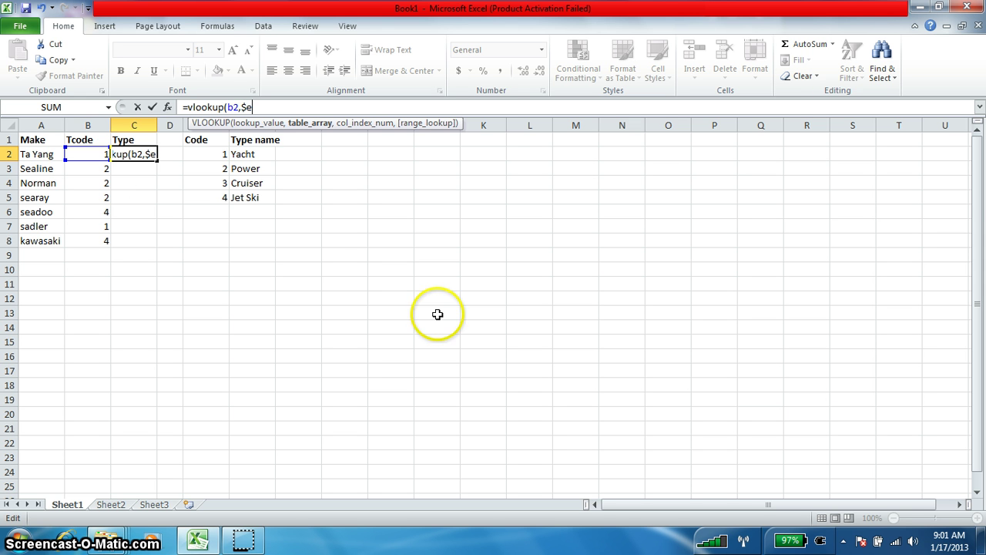
pyautogui.press('BackSpace')
pyautogui.write('E')
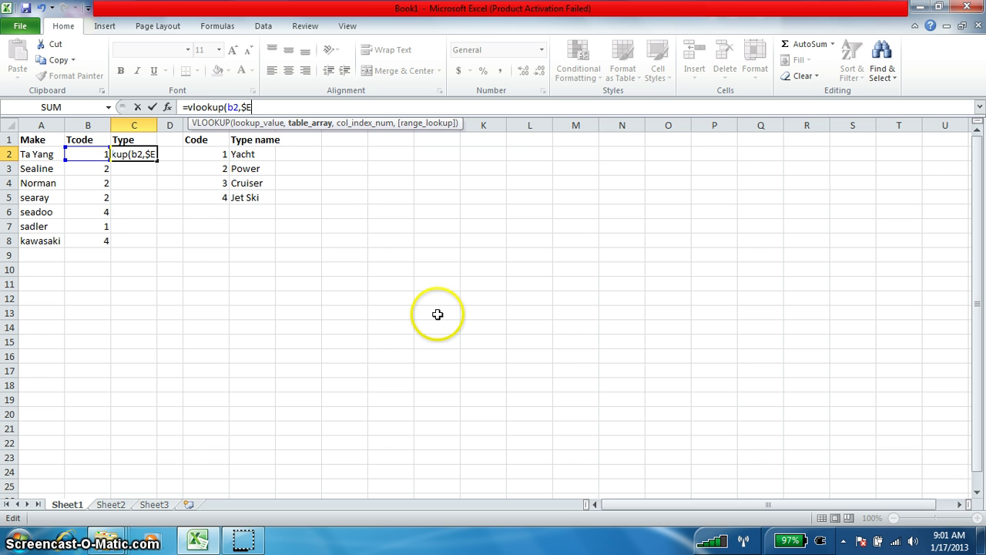
pyautogui.write('$')
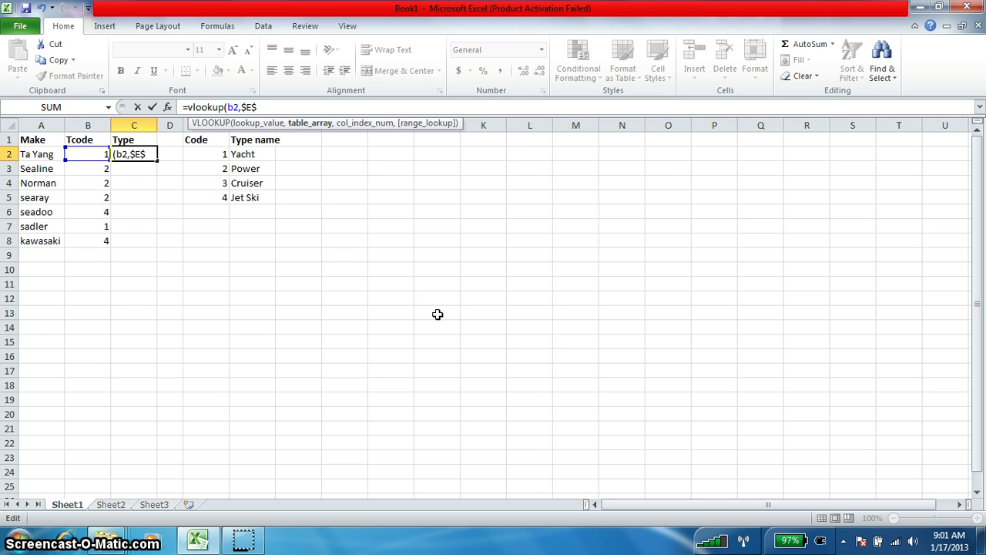
pyautogui.write('2:')
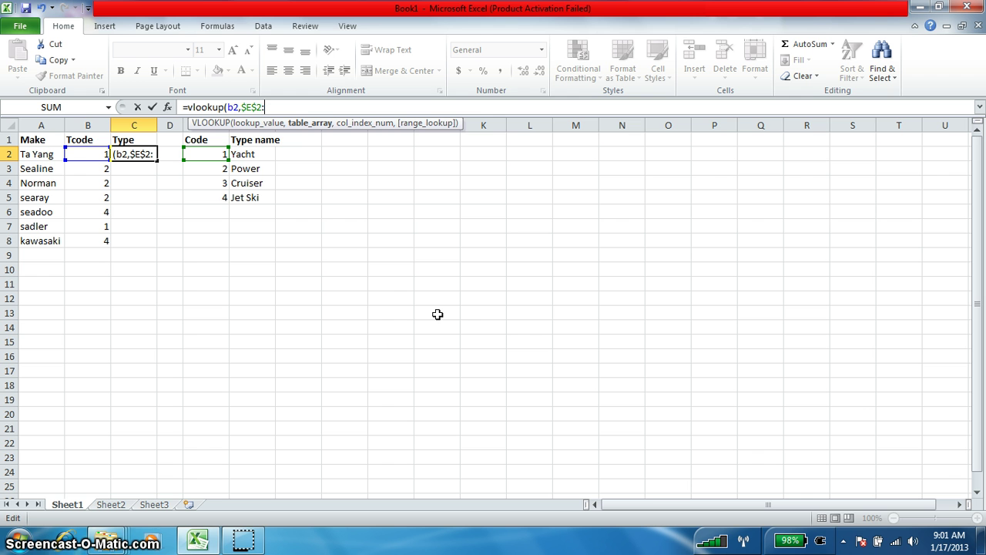
pyautogui.click(237, 146)
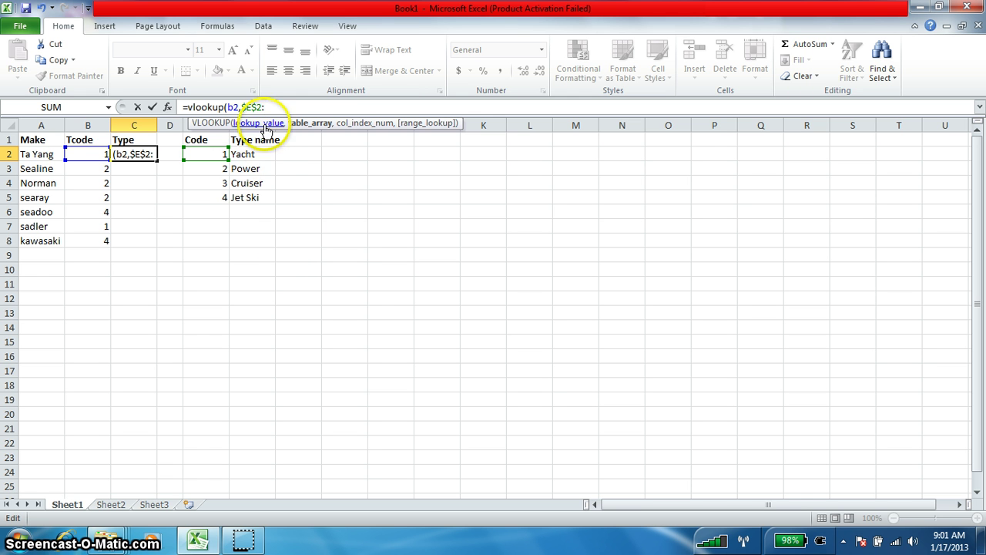
pyautogui.write('F')
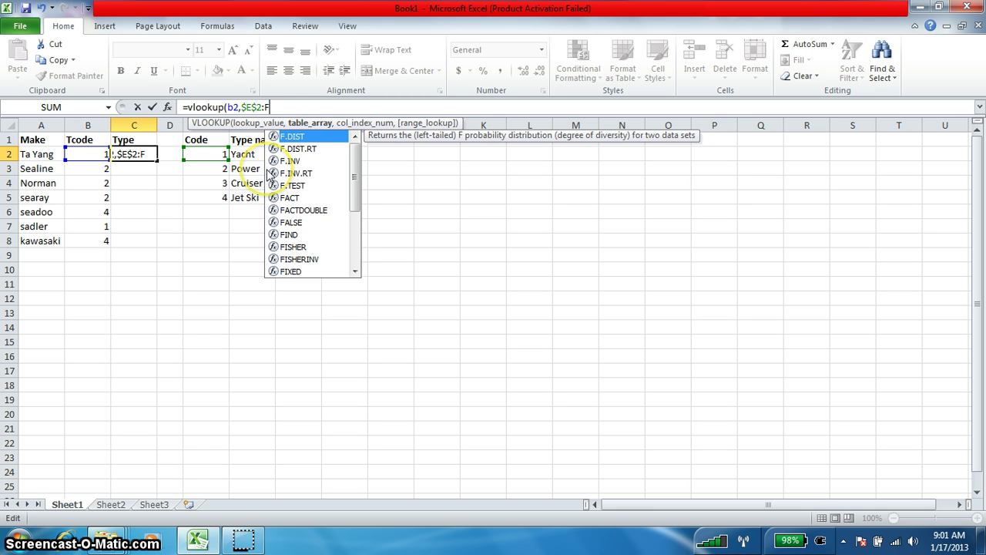
pyautogui.press('BackSpace')
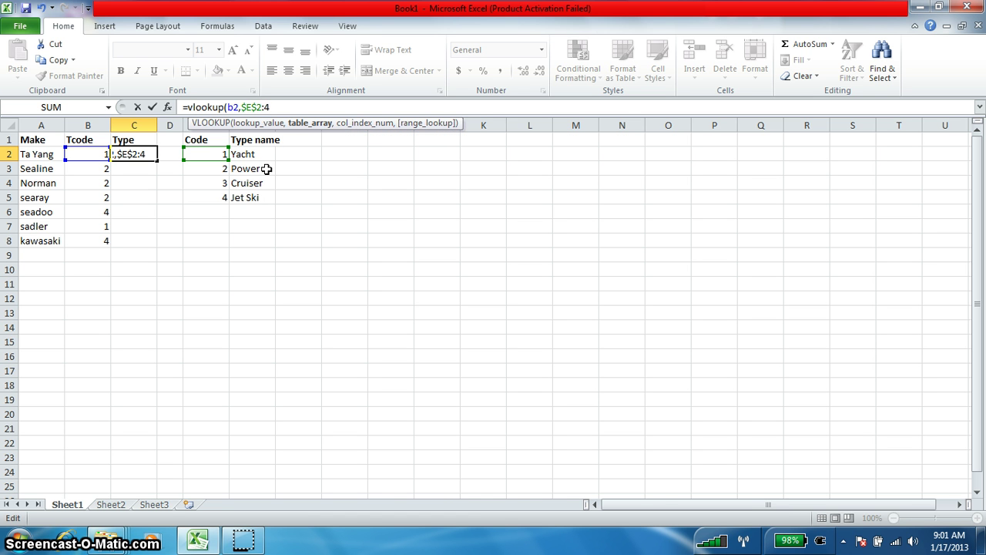
pyautogui.write('$F$')
pyautogui.write('5')
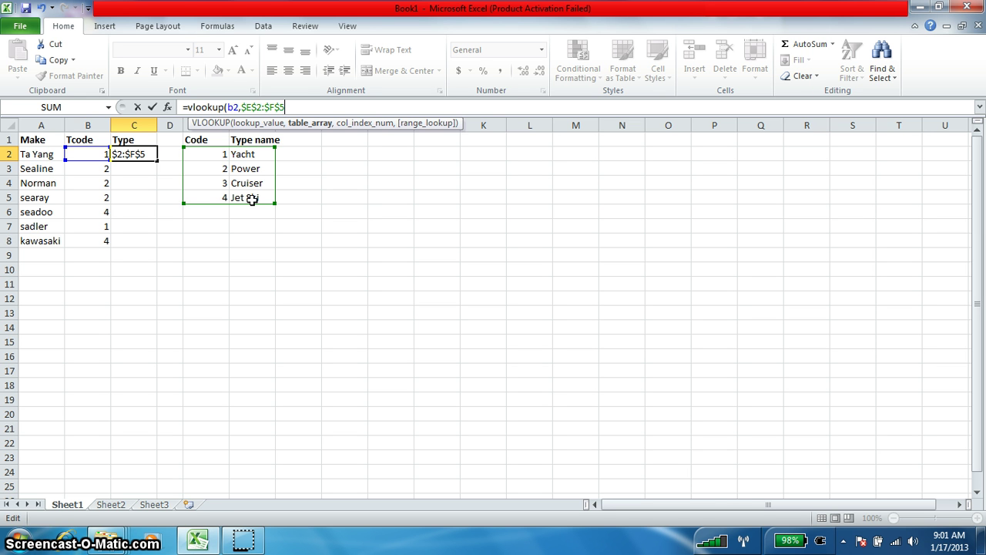
# Step: Complete the VLOOKUP formula in C2 with column index 2 and range lookup False, and commit it
pyautogui.write(',')
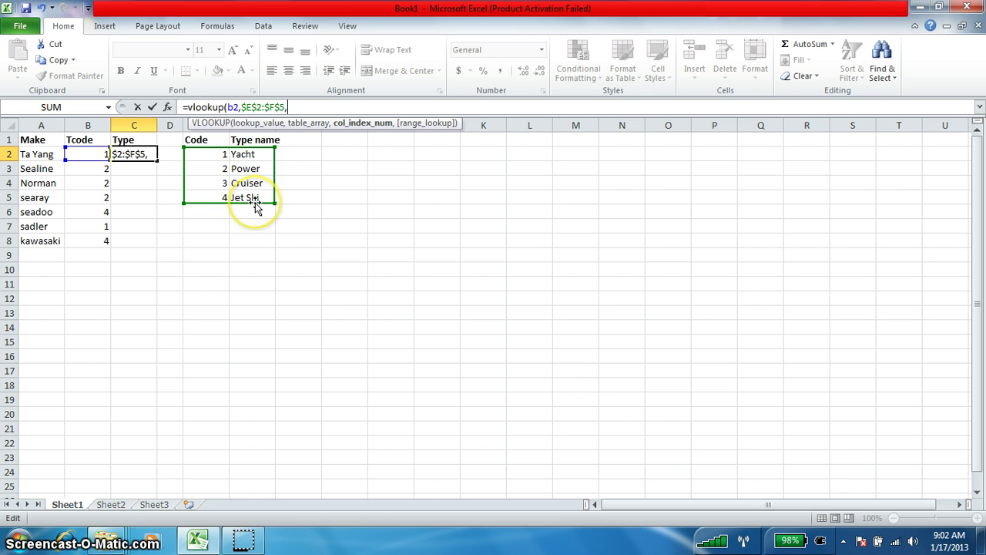
pyautogui.write('2')
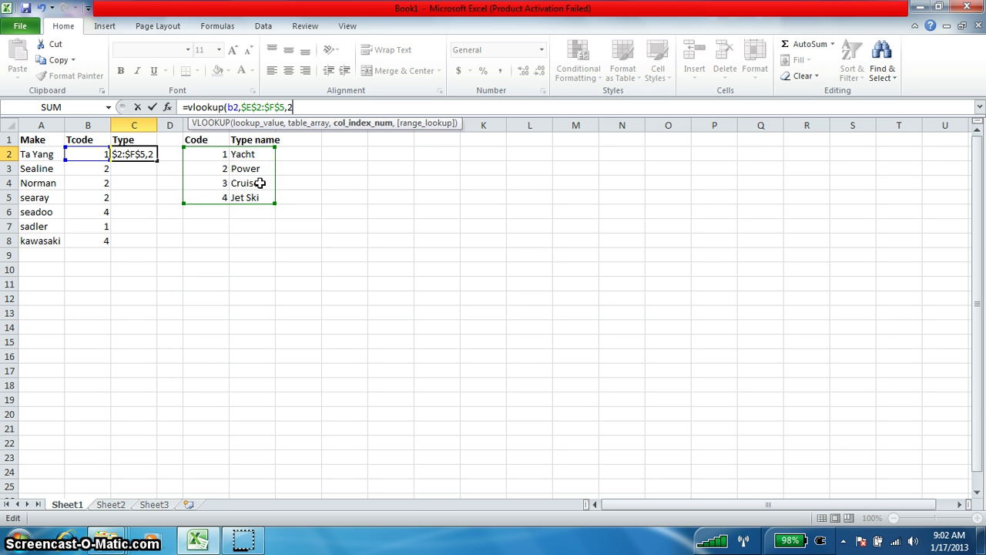
pyautogui.write(',')
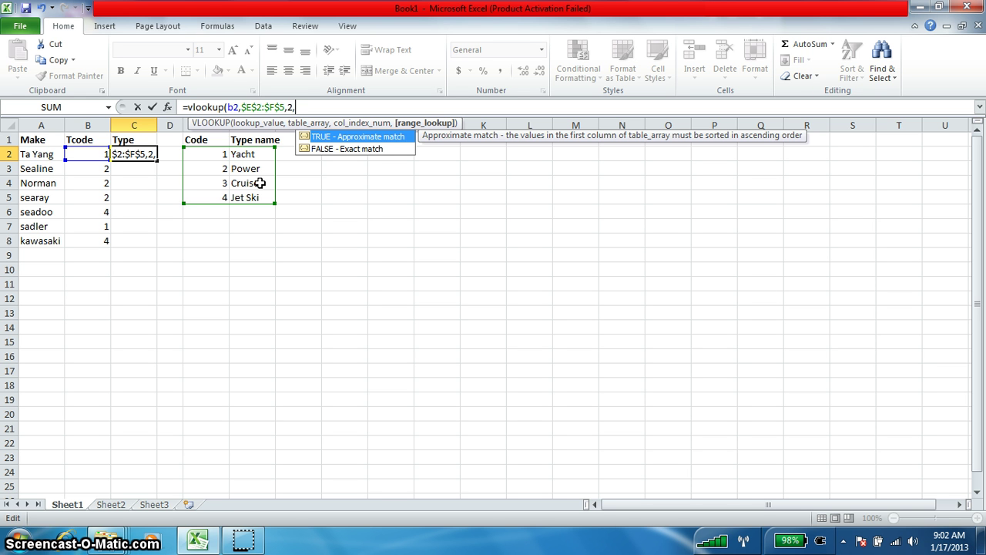
pyautogui.write('False')
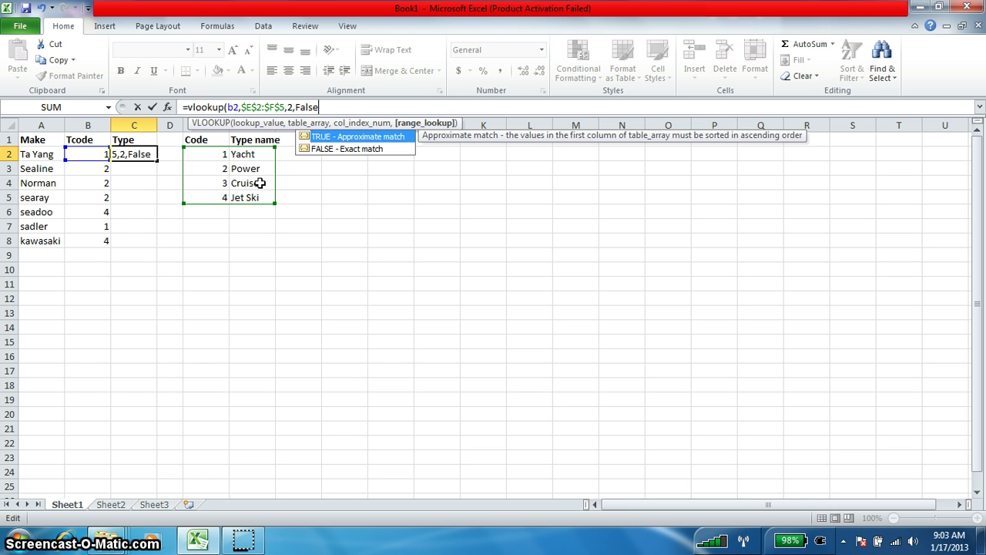
pyautogui.write(')')
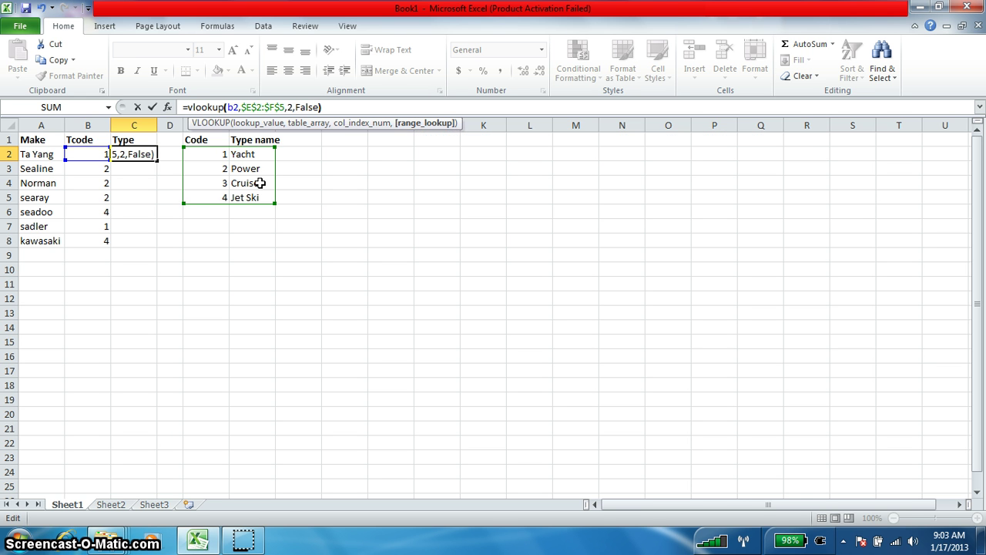
pyautogui.press('Return')
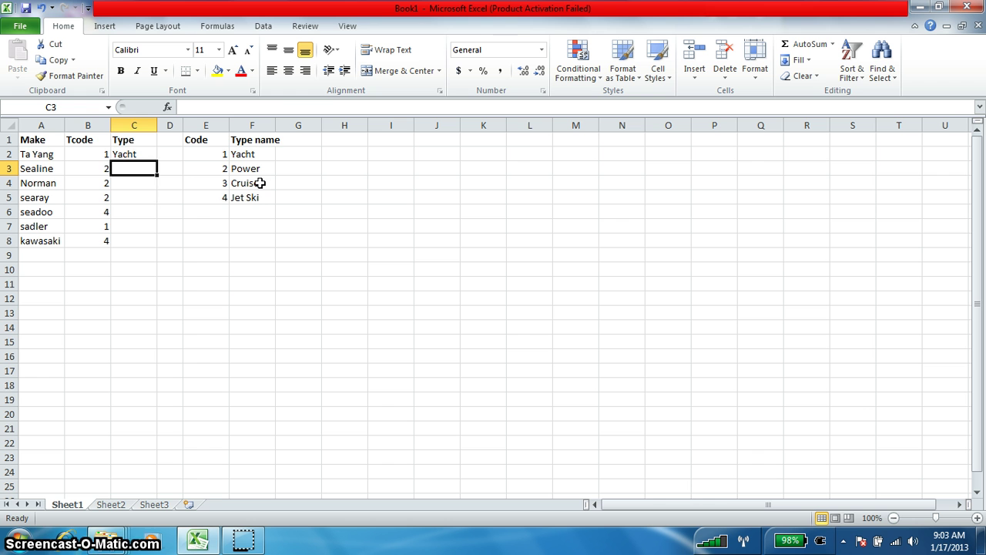
# Step: Fill the VLOOKUP formula from C2 down the Type column to C8
pyautogui.click(129, 154)
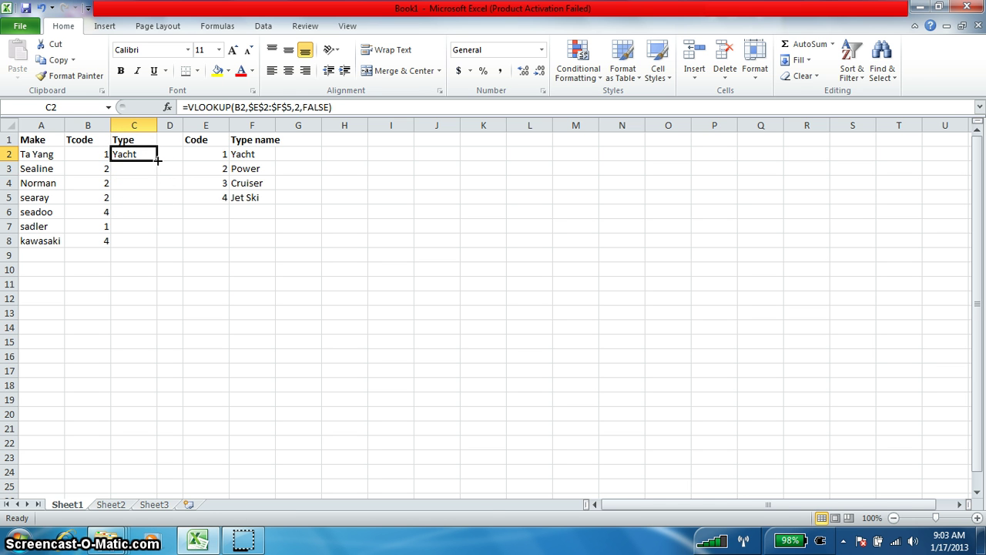
pyautogui.moveTo(157, 160); pyautogui.dragTo(152, 247)
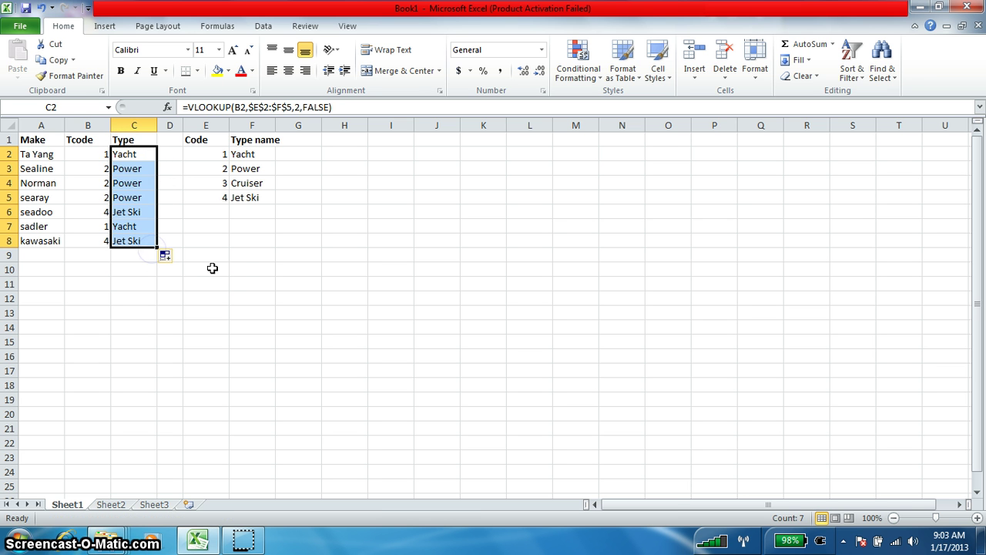
pyautogui.click(212, 268)
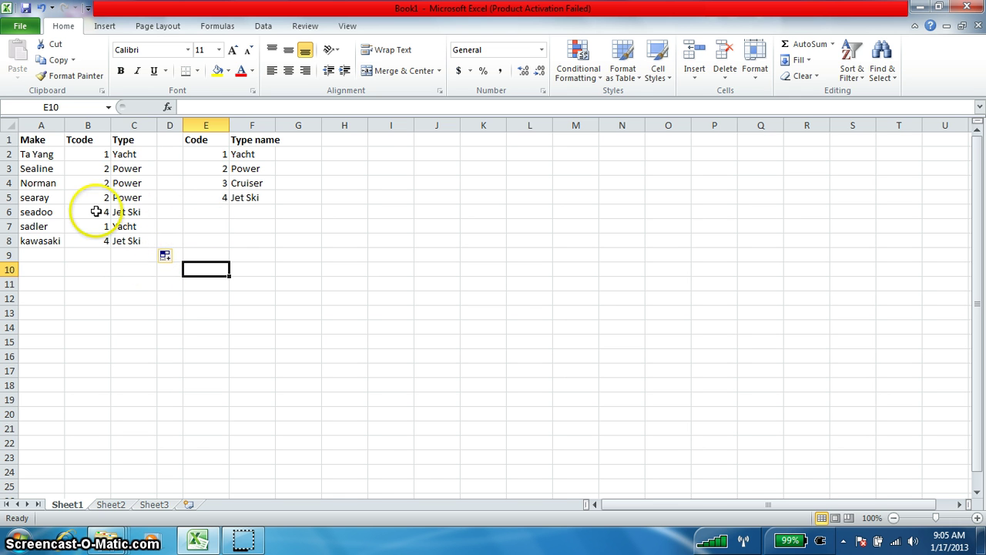
# Step: Copy the Code and Type name table in E1:F5 and paste it transposed starting at cell F9
pyautogui.click(135, 154)
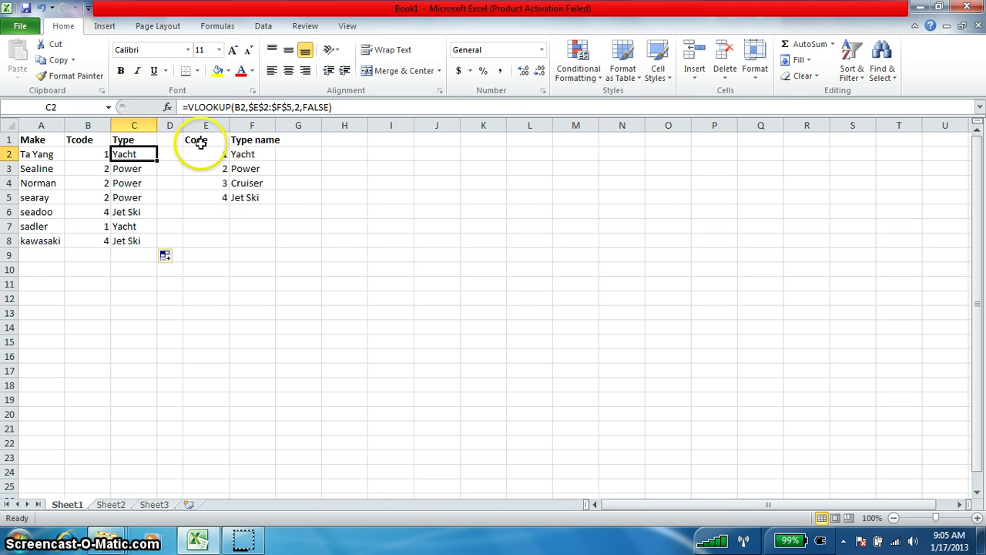
pyautogui.moveTo(199, 139); pyautogui.dragTo(269, 197)
pyautogui.rightClick(269, 197)
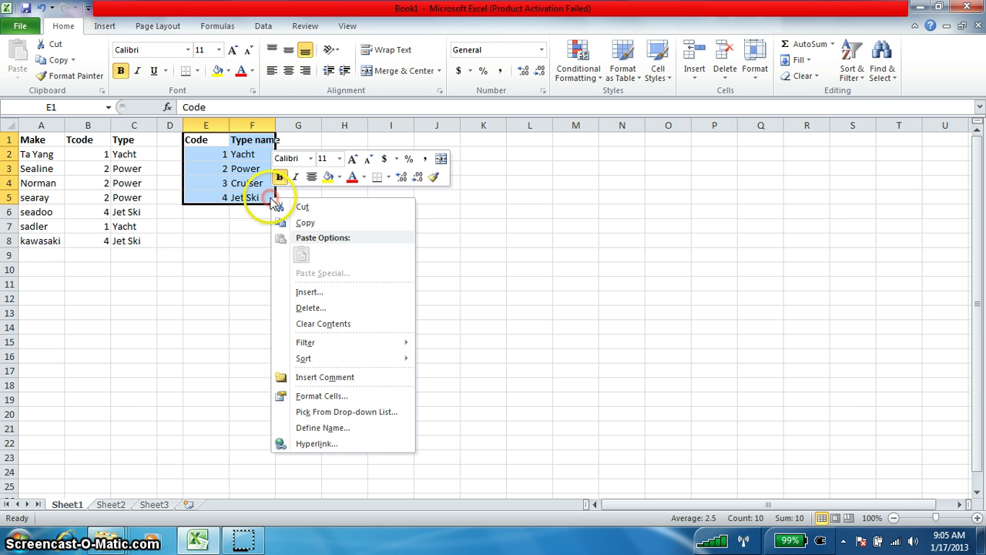
pyautogui.click(319, 222)
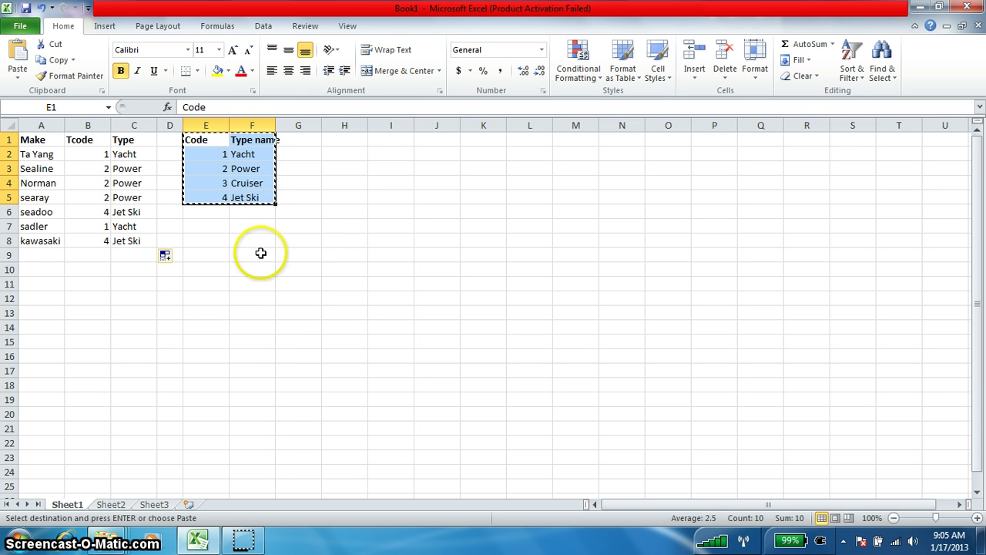
pyautogui.click(241, 254)
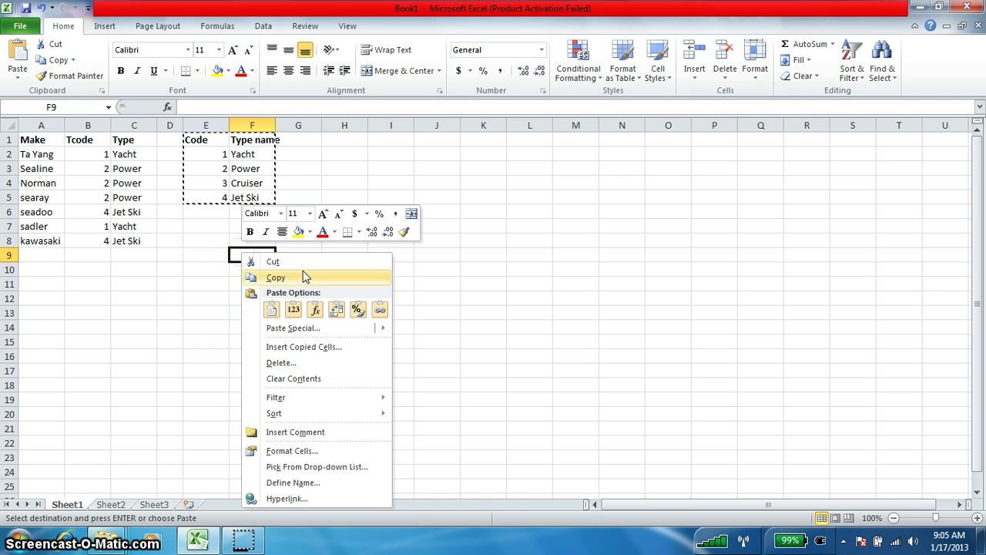
pyautogui.moveTo(375, 330)
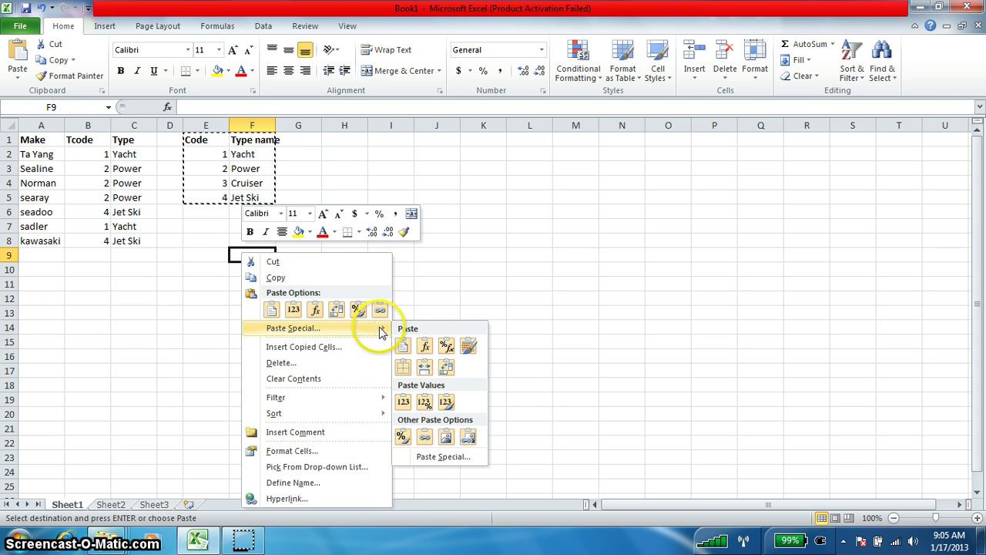
pyautogui.click(434, 456)
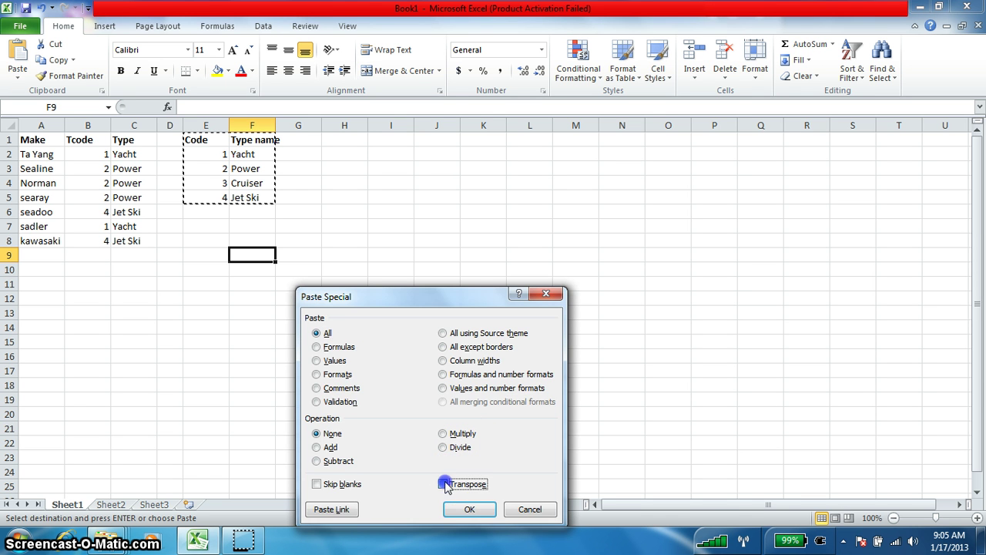
pyautogui.click(443, 484)
pyautogui.click(472, 510)
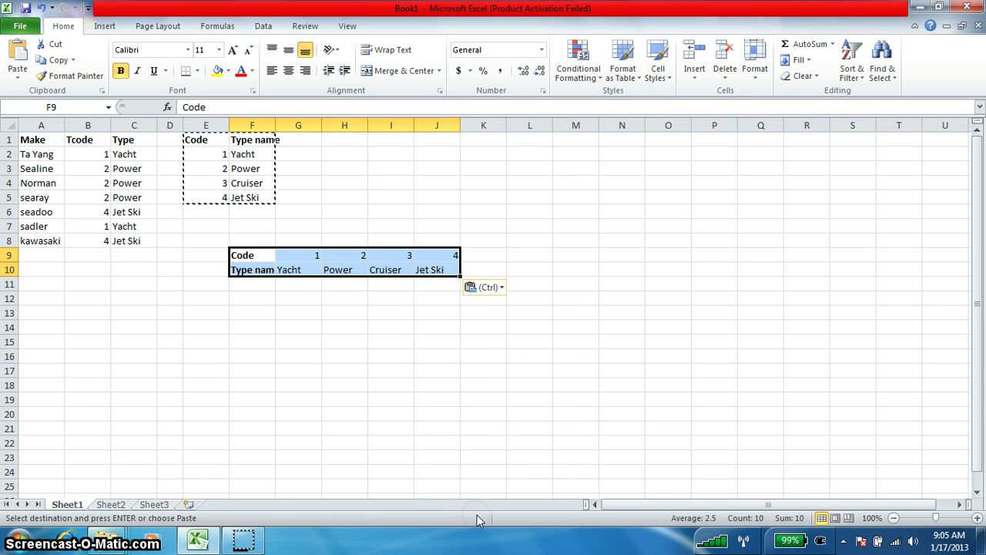
pyautogui.click(382, 423)
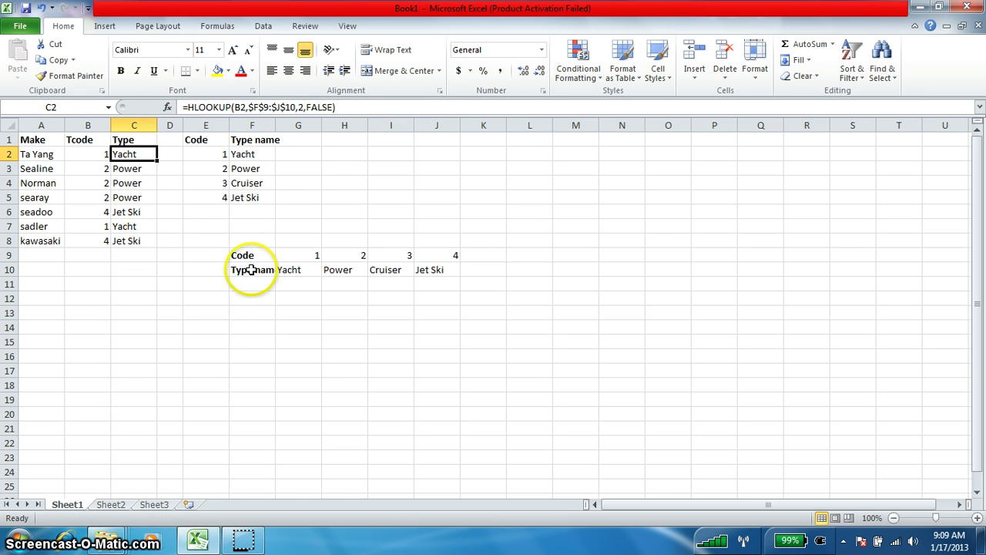
pyautogui.click(245, 256)
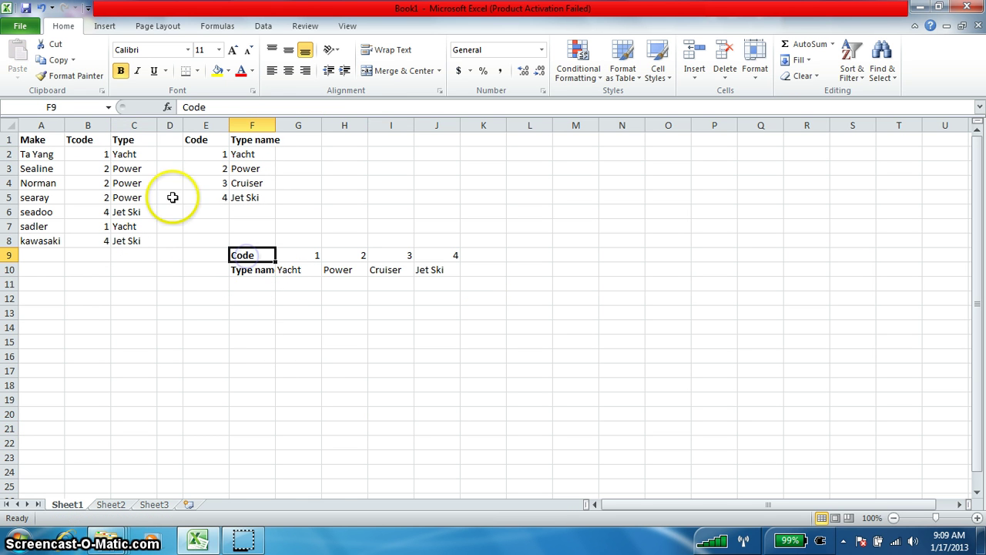
# Step: Examine the arguments and highlighted cell references of the HLOOKUP formula in C2, leaving the formula as it is
pyautogui.click(125, 154)
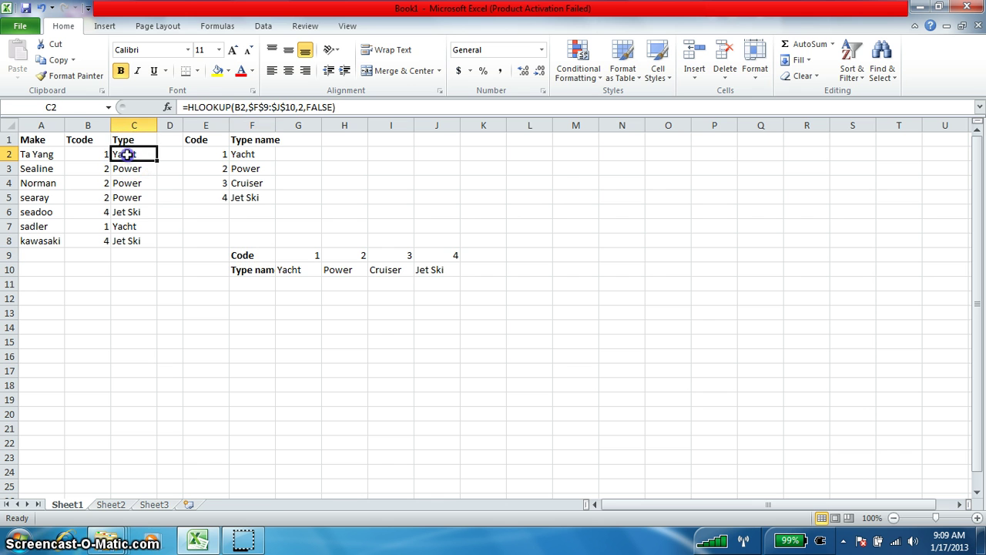
pyautogui.click(189, 107)
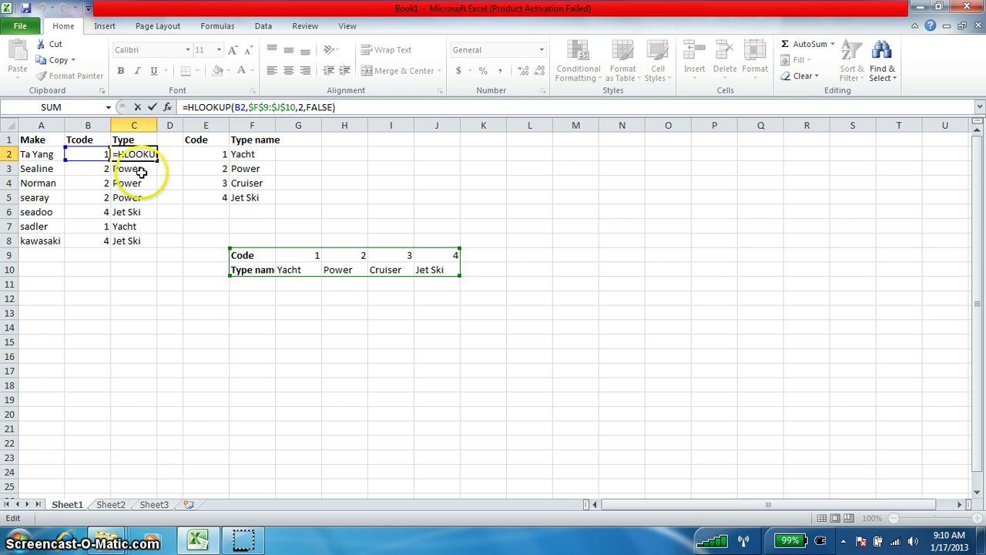
pyautogui.press('Return')
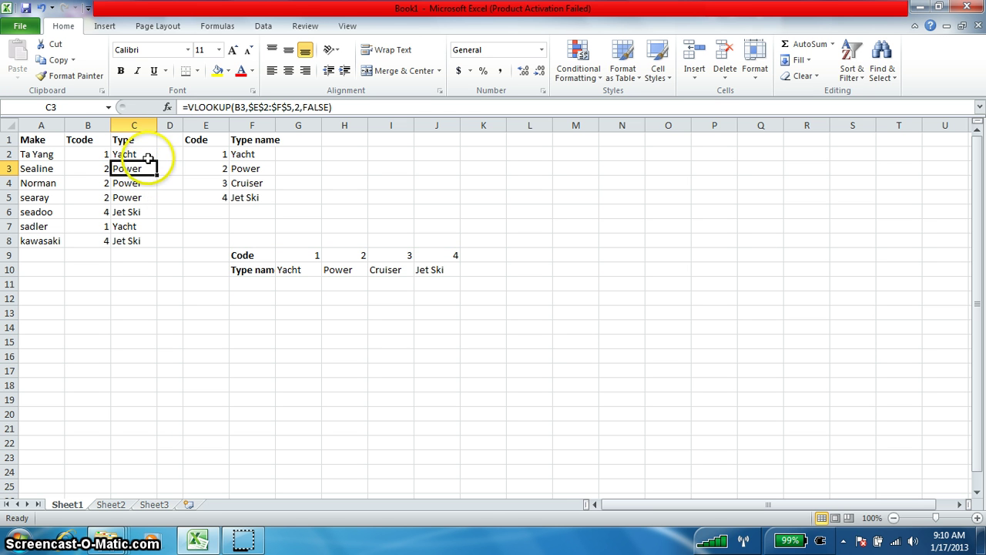
# Step: Fill the HLOOKUP formula from C2 down the Type column to C8, replacing the VLOOKUP formulas
pyautogui.moveTo(145, 161); pyautogui.dragTo(154, 204)
pyautogui.click(146, 156)
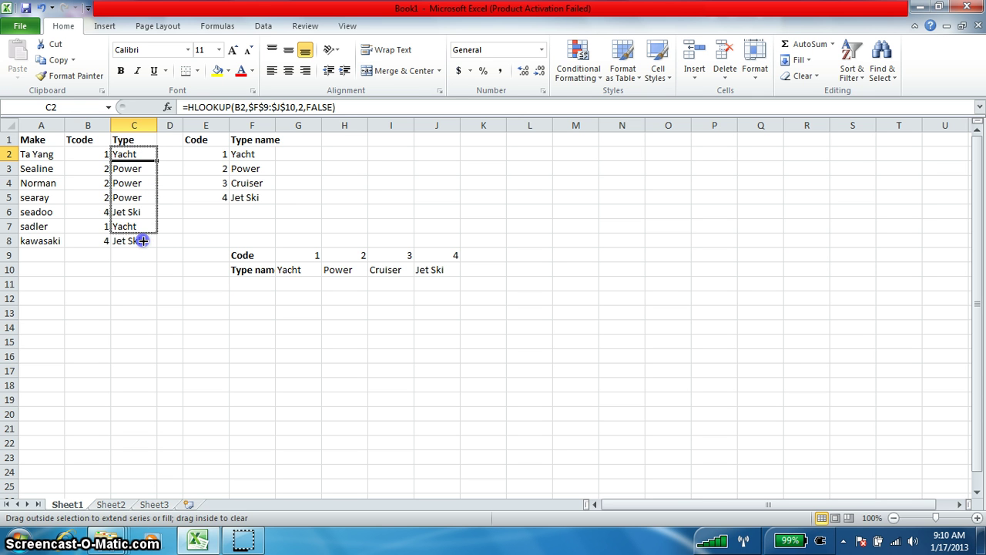
pyautogui.moveTo(143, 246); pyautogui.dragTo(143, 250)
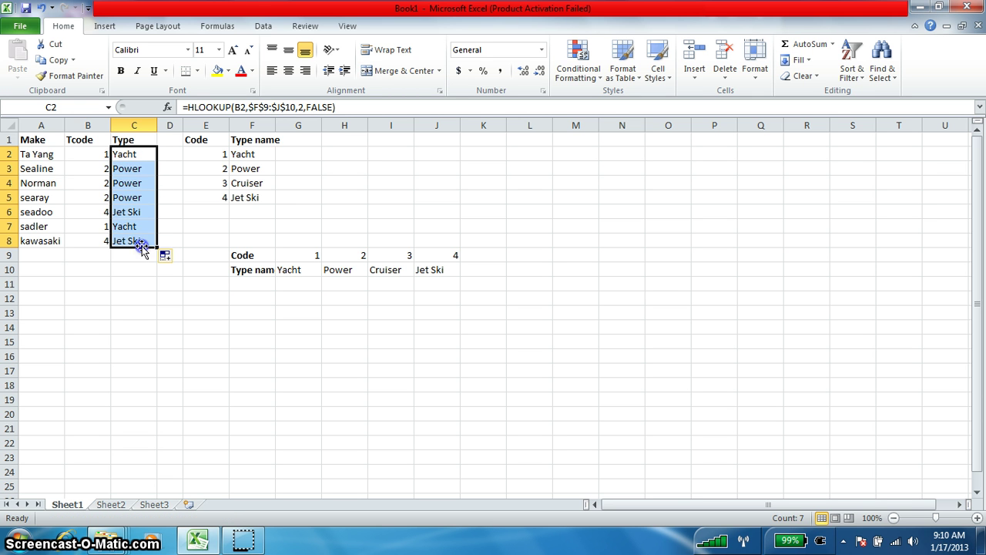
pyautogui.click(127, 284)
# Step: Check the HLOOKUP formulas in the upper cells of the Type column, down to C5
pyautogui.click(138, 165)
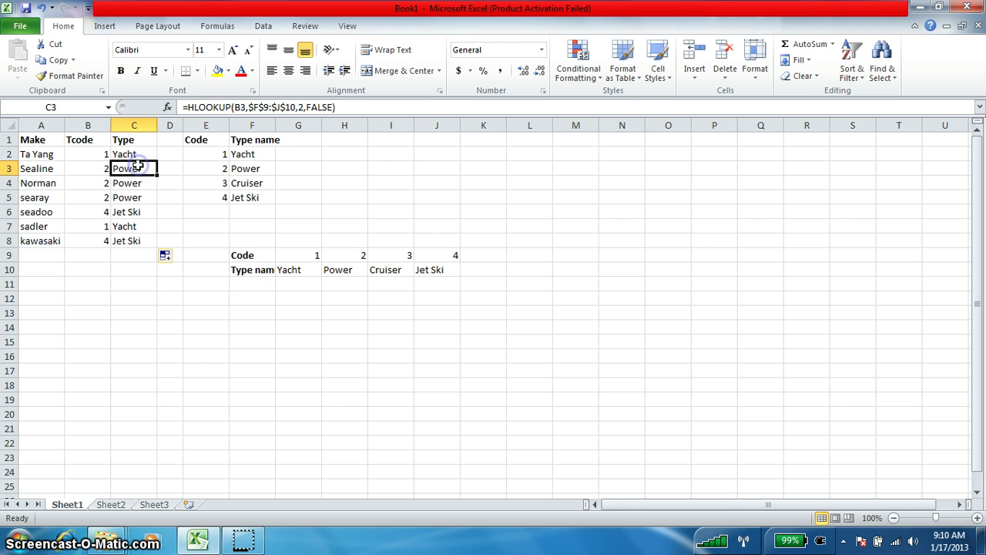
pyautogui.press('Up')
pyautogui.press('Up')
pyautogui.press('Down')
pyautogui.press('Down')
pyautogui.press('Down')
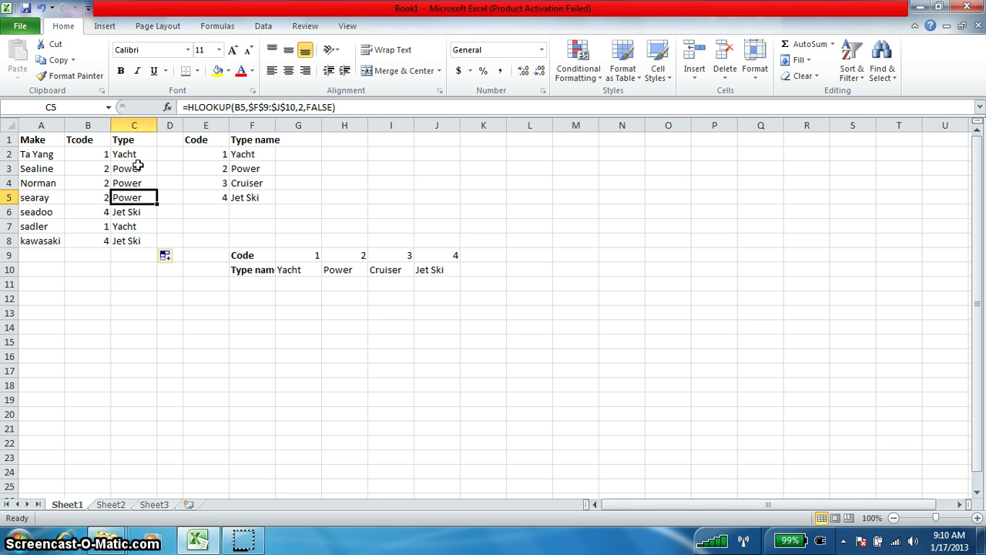
pyautogui.press('Up')
pyautogui.press('Up')
pyautogui.press('Up')
pyautogui.press('Up')
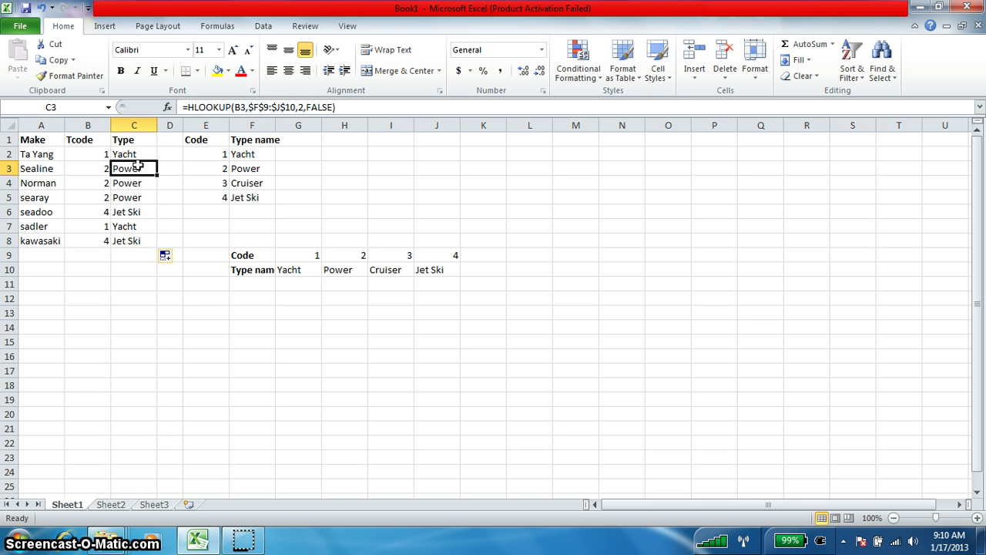